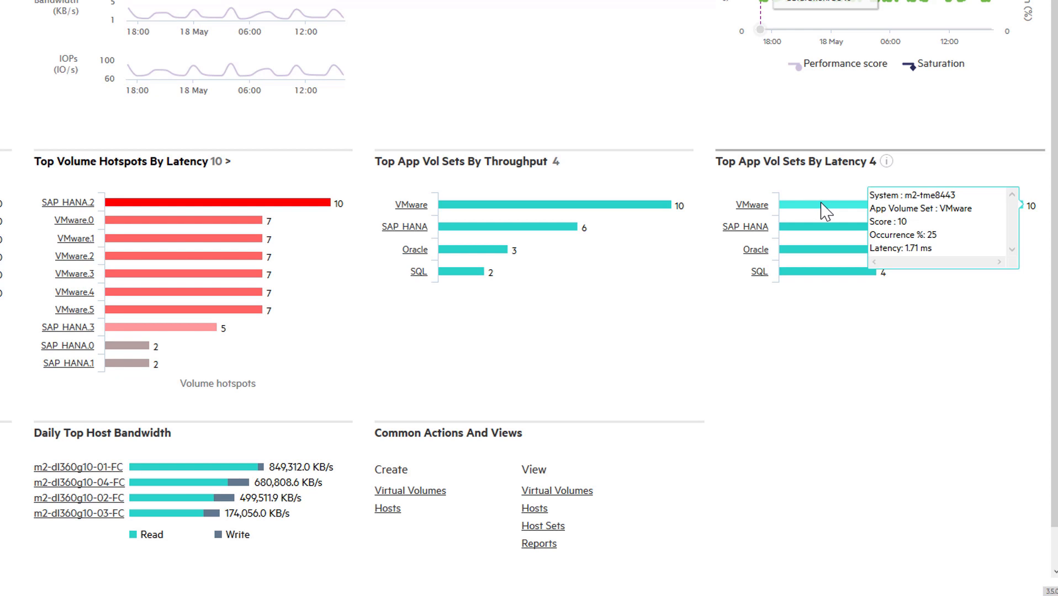
- Show the VMware app volume set's Performance view with the charts maximized to fill the page
left_click(751, 206)
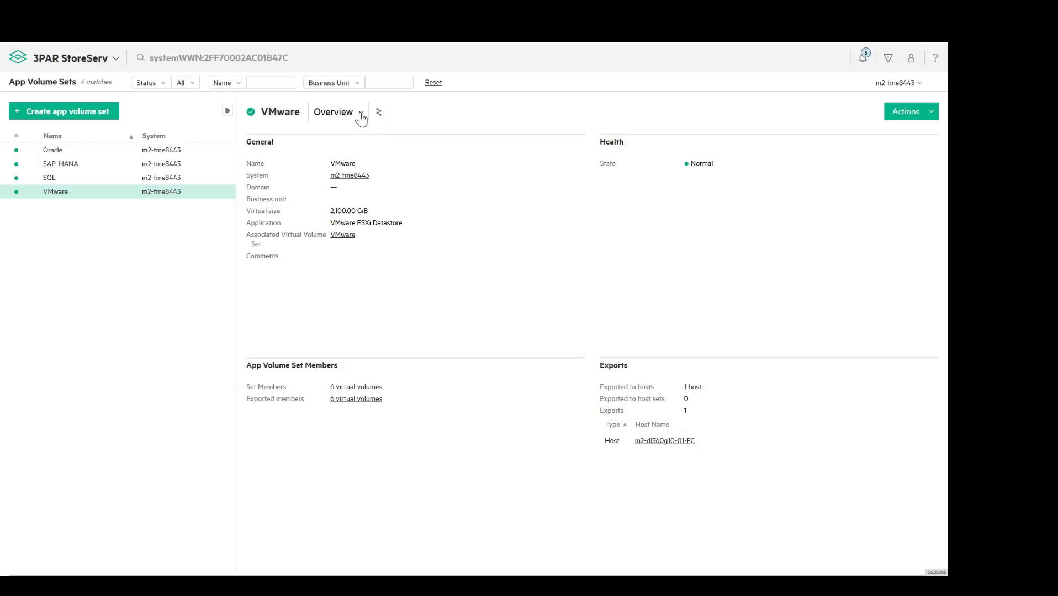
left_click(361, 116)
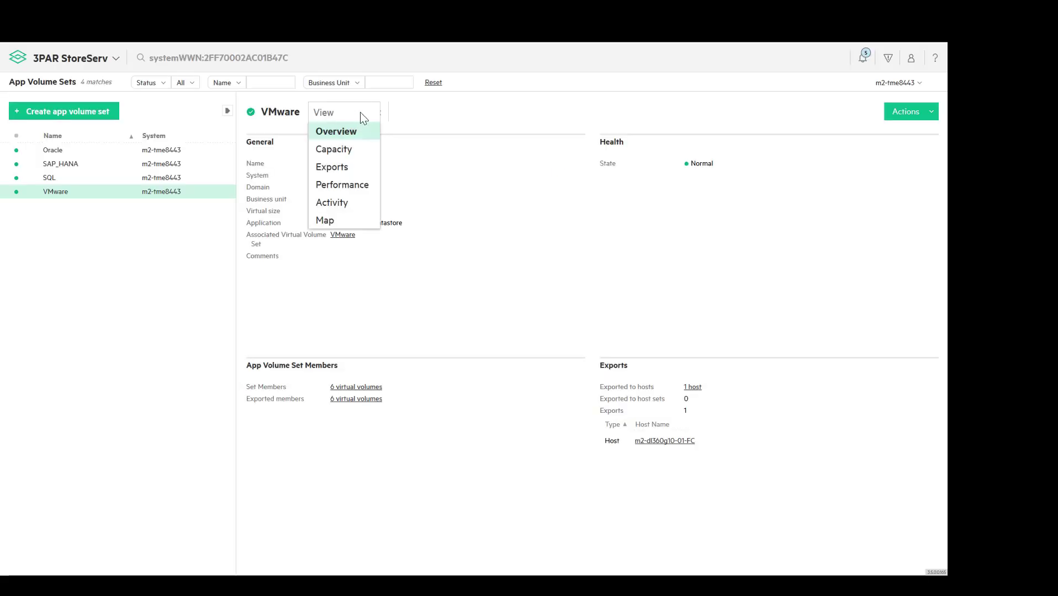
left_click(350, 183)
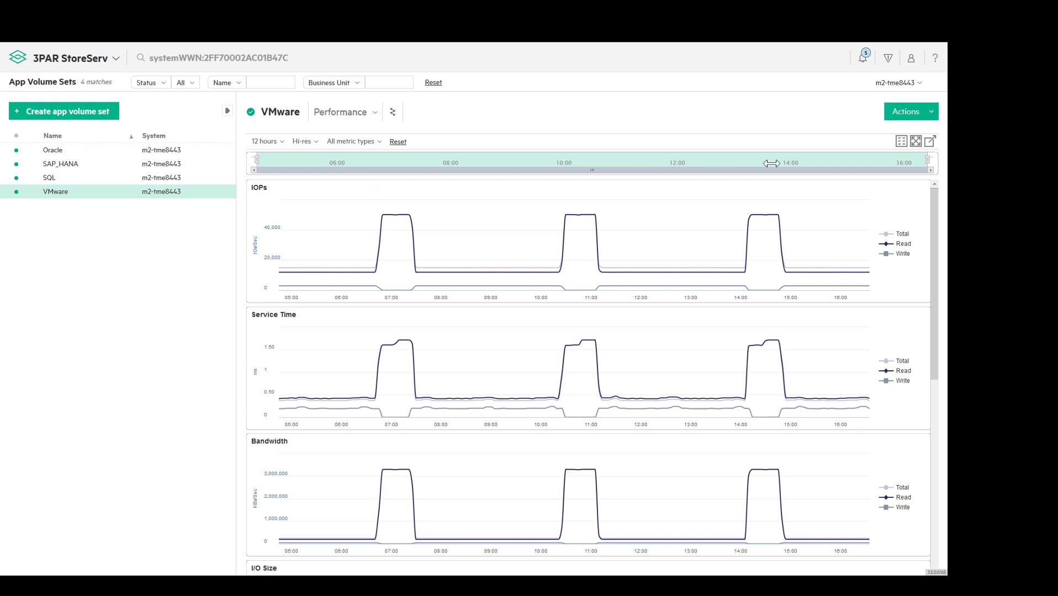
left_click(916, 142)
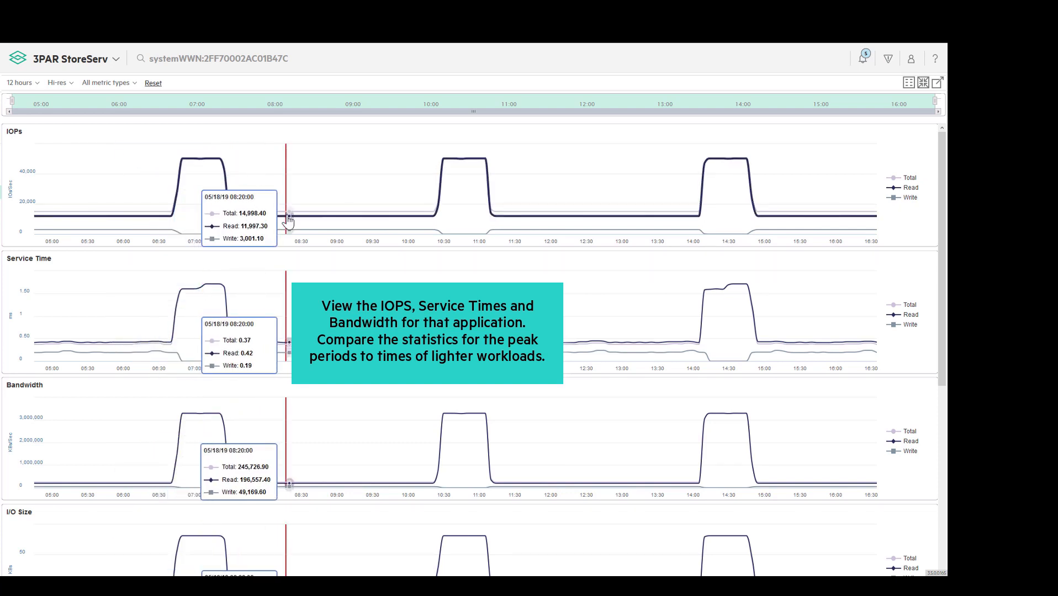
scroll(248, 289, "down", 1)
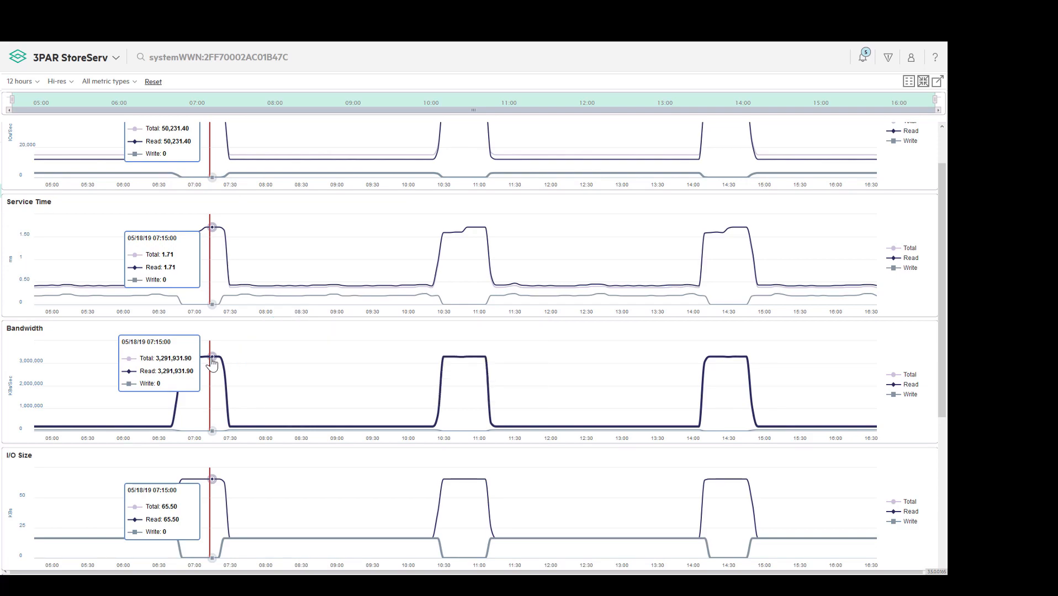
- Group VMware's 07:15 bandwidth Specific Time Data by VV name and apply it
left_click(213, 363)
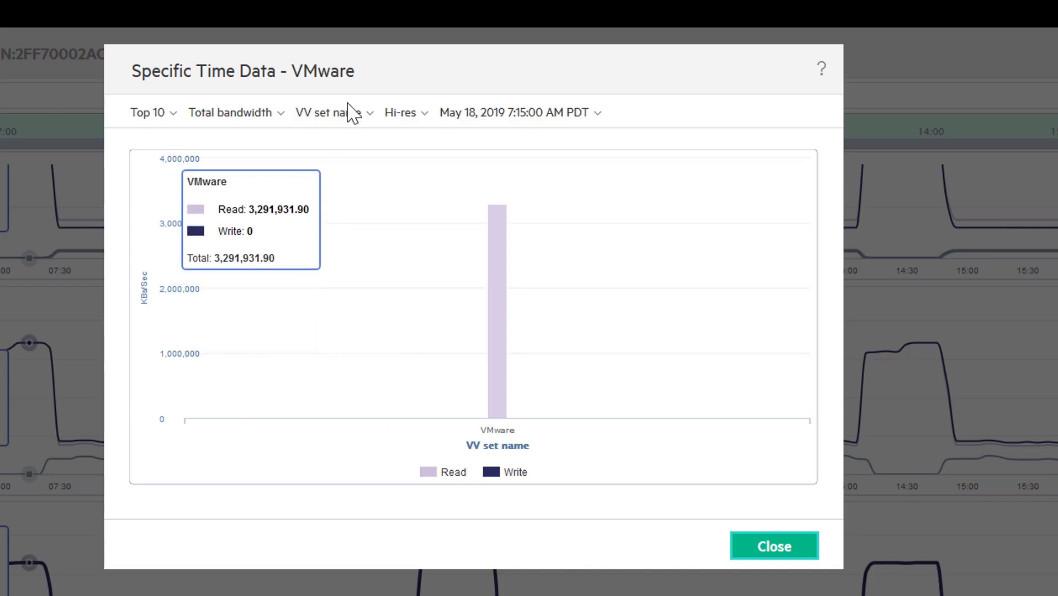
left_click(366, 117)
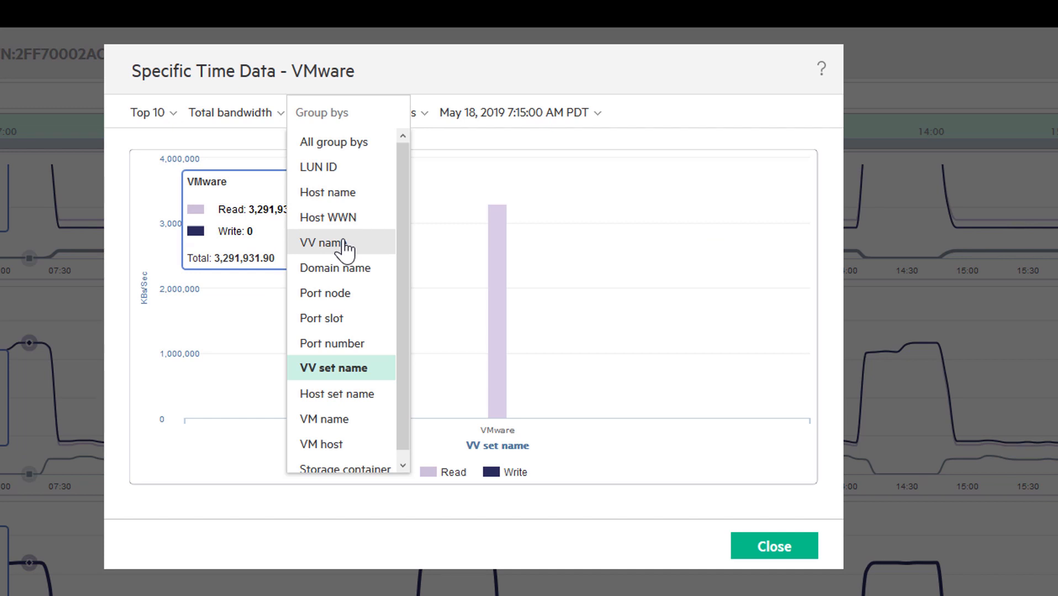
left_click(343, 244)
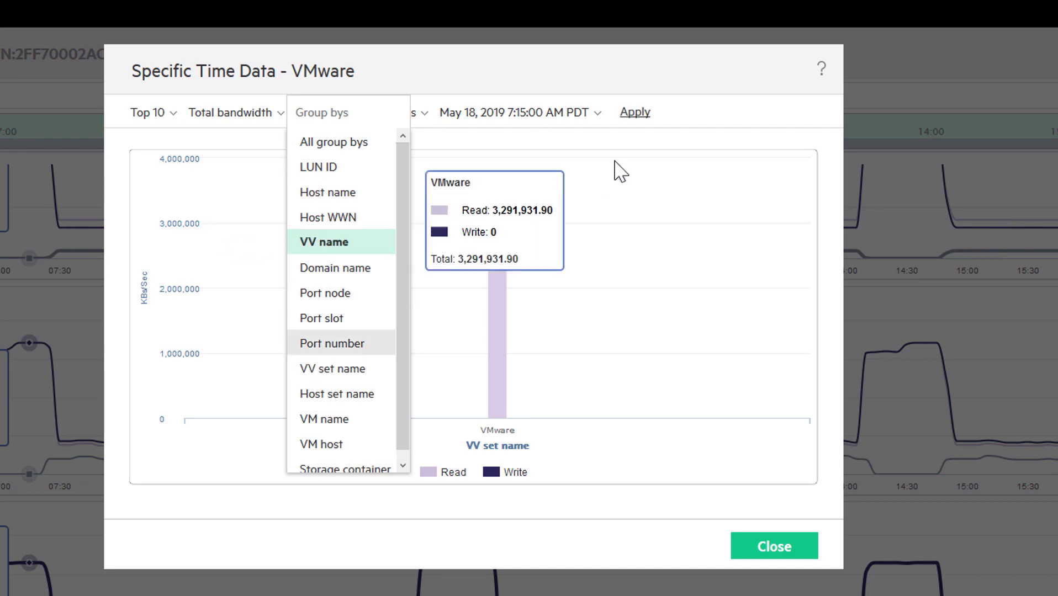
left_click(623, 113)
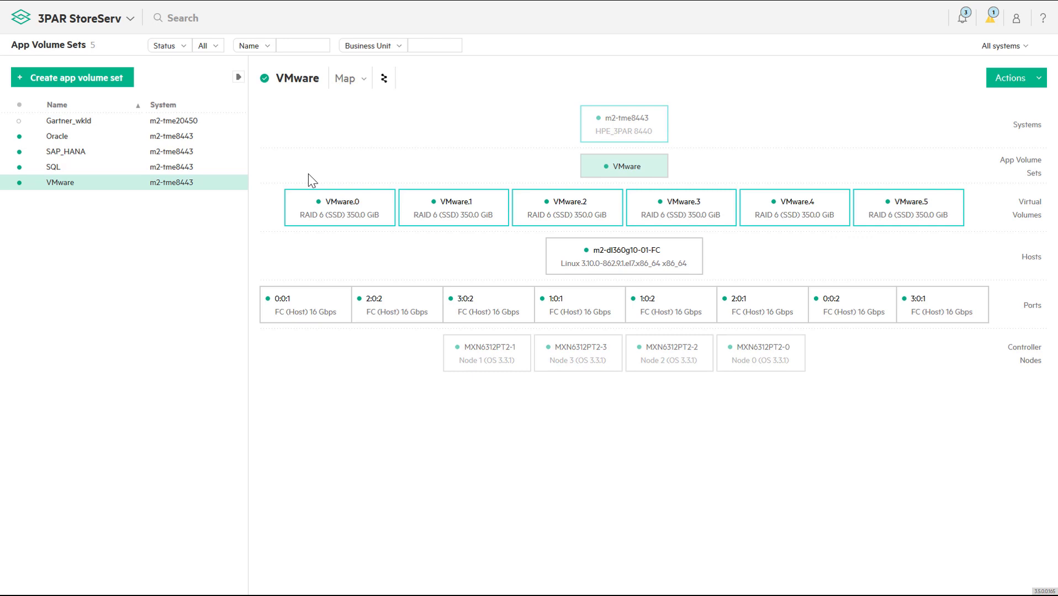
- Begin a new app volume set named Oracle_volset for Oracle Database, with Manufacturing business unit and comments
left_click(97, 85)
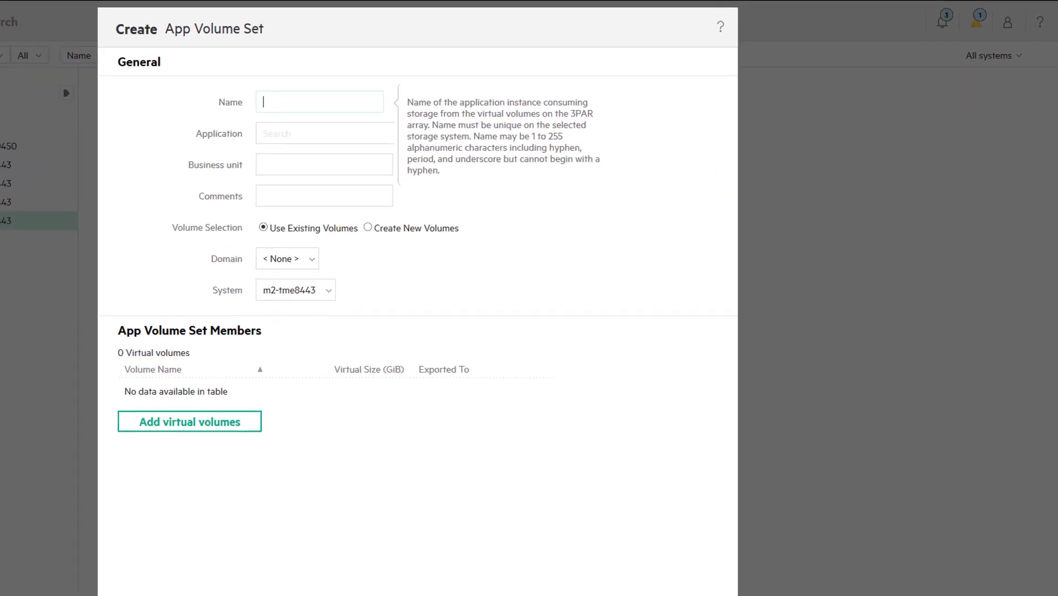
left_click(259, 101)
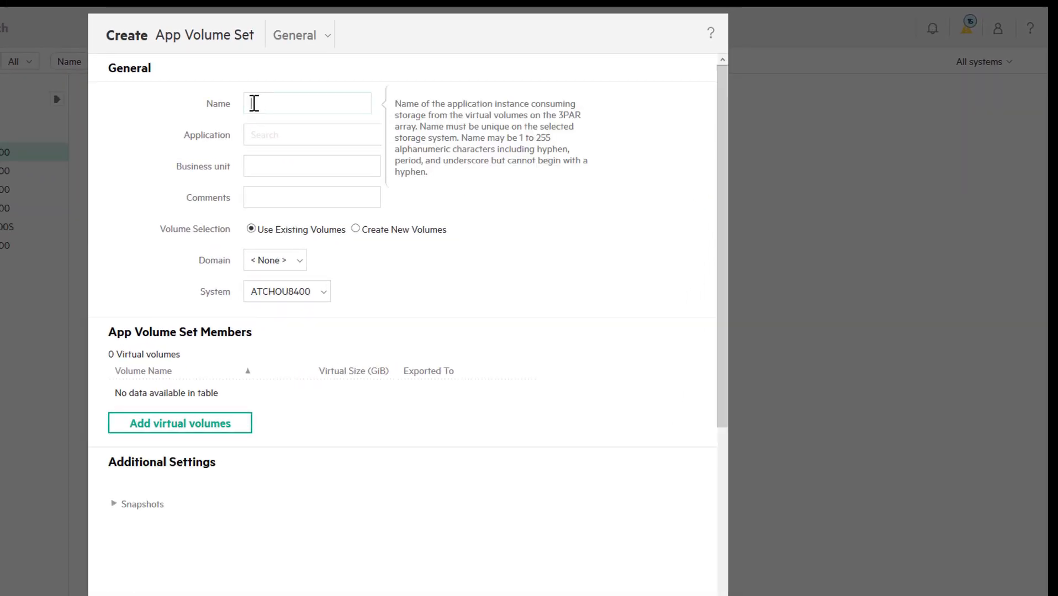
type("Oracle_volset")
left_click(255, 132)
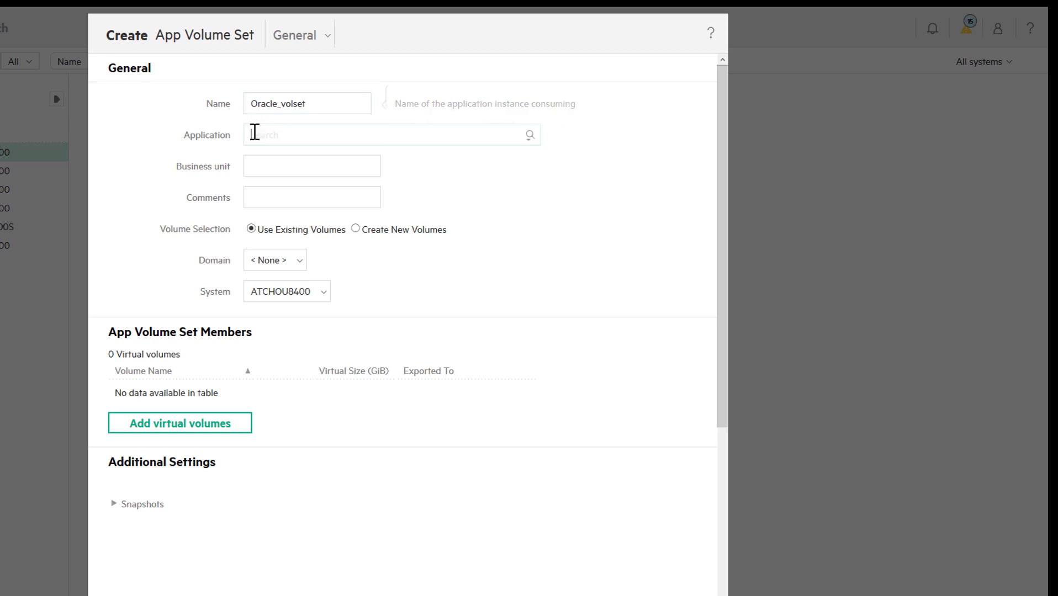
left_click(523, 140)
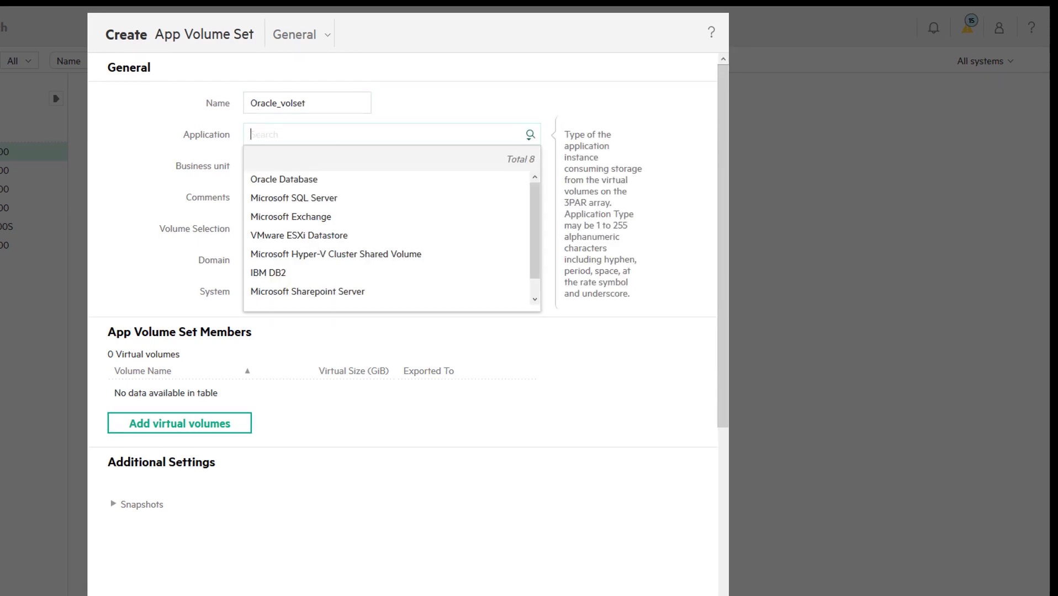
left_click(442, 184)
left_click(250, 164)
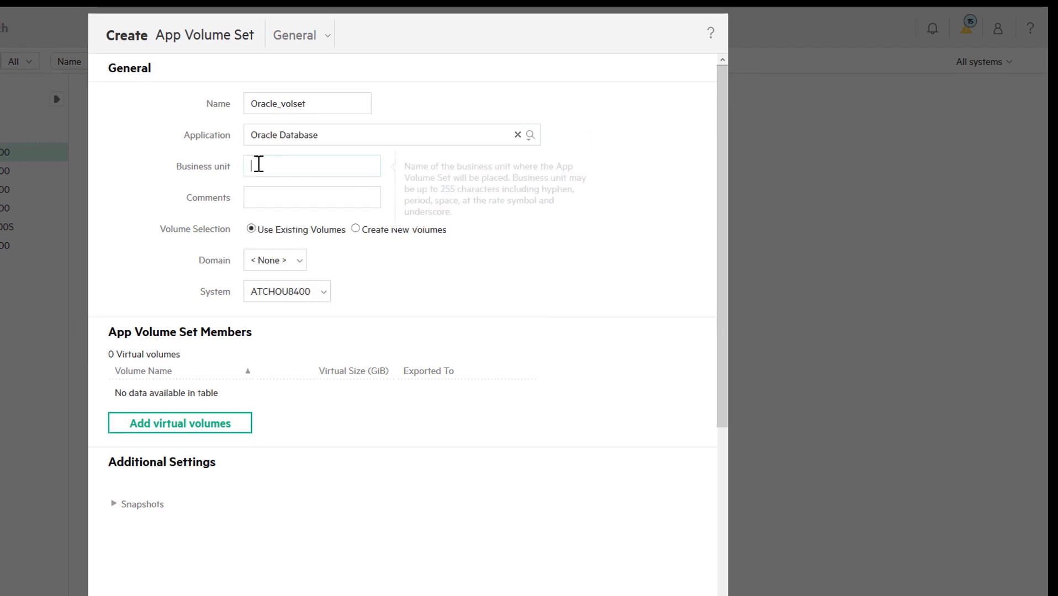
type("Manufacturing")
left_click(251, 198)
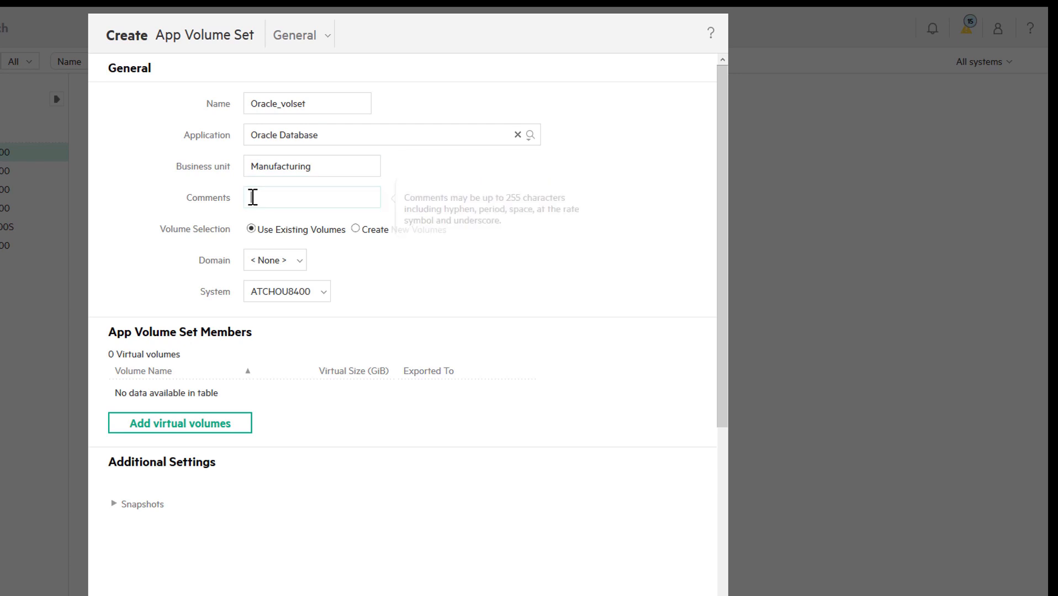
type("Supply chain management")
- Choose Create New Volumes: 2 volumes of 10 GiB named Oracle_vol1 and Oracle_vol2
left_click(356, 229)
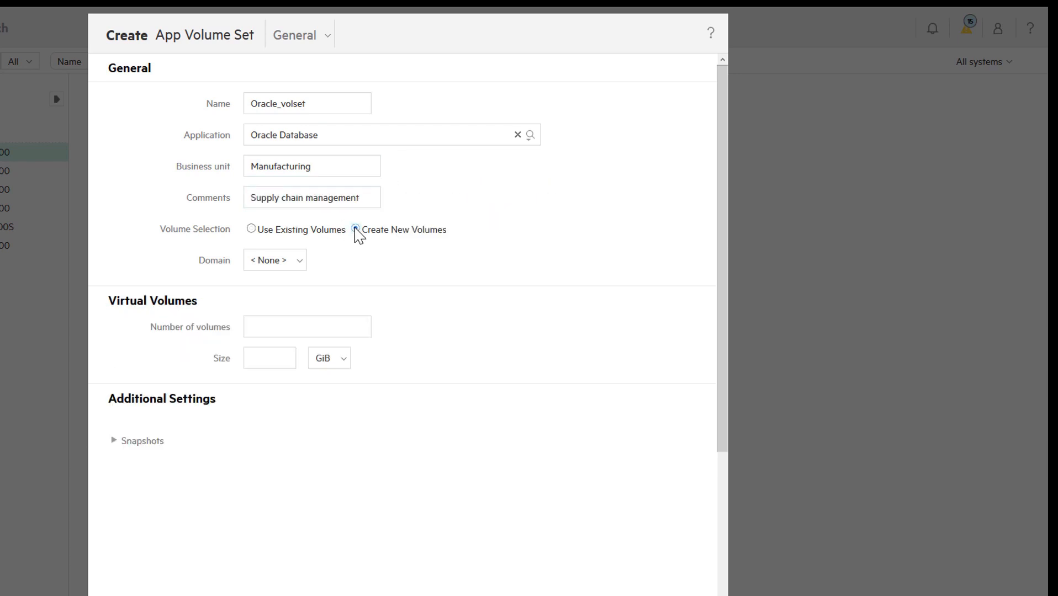
left_click(246, 324)
type("2")
left_click(256, 358)
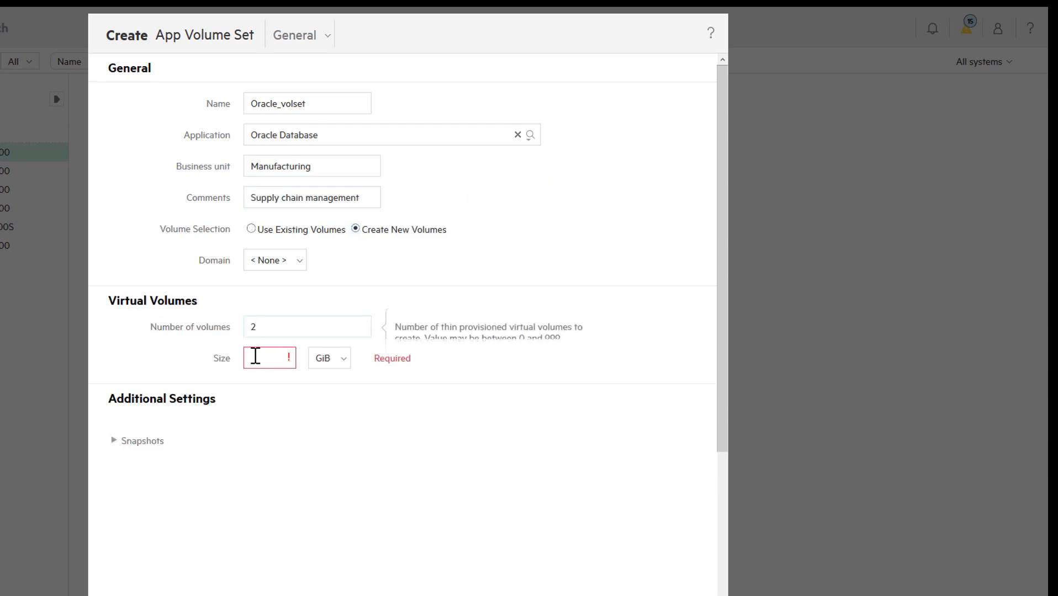
type("10")
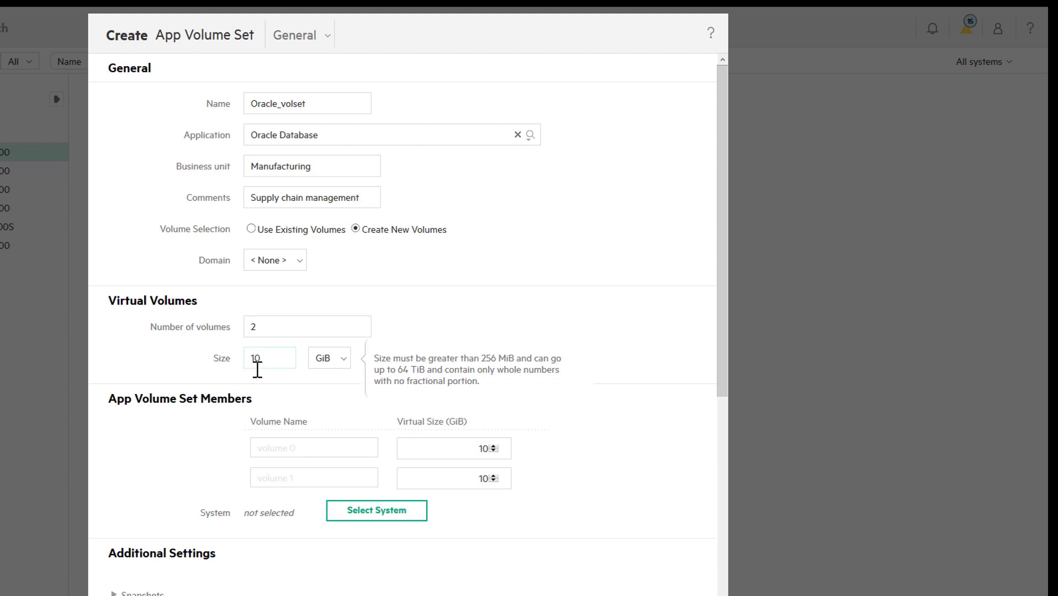
left_click(263, 446)
type("Oracle_vol1")
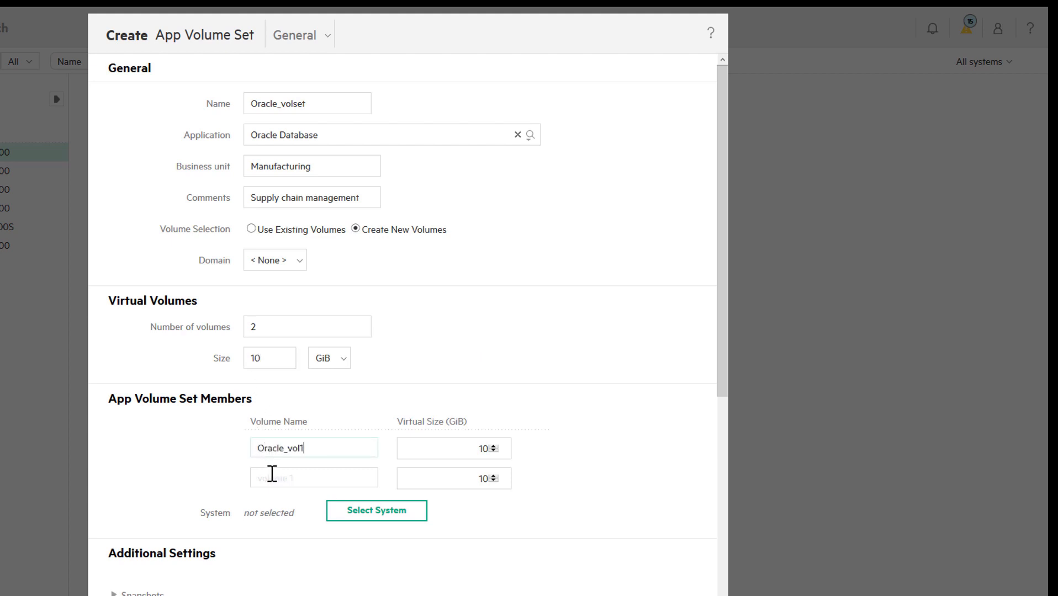
left_click(256, 479)
type("Oracle_vol2")
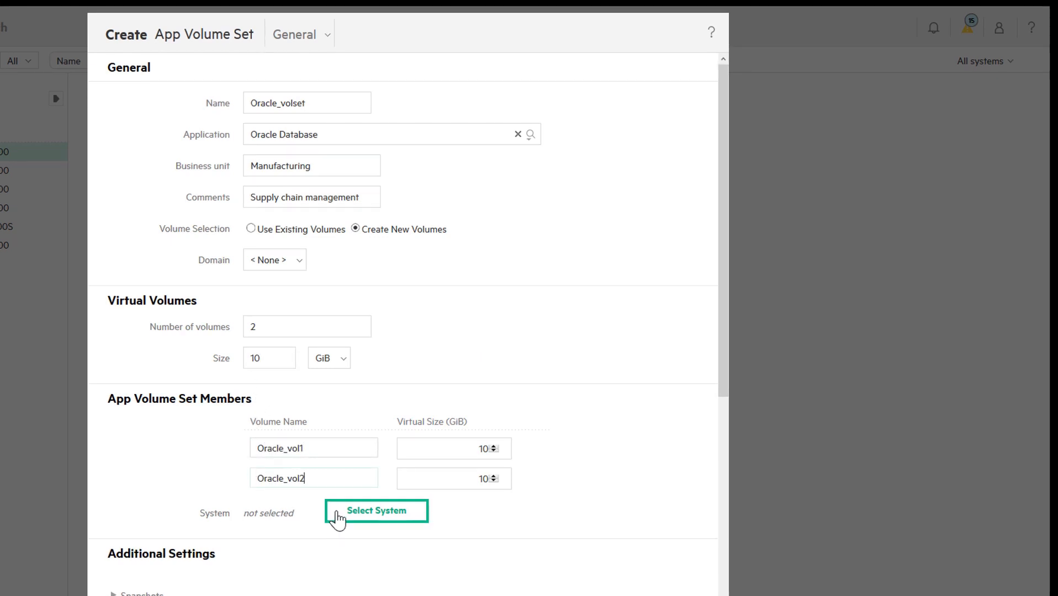
- Compare ATCHOU7400, ATCHOU8200 and ATCHOU8400 saturation, then select ATCHOU8400 with the most free space
left_click(336, 518)
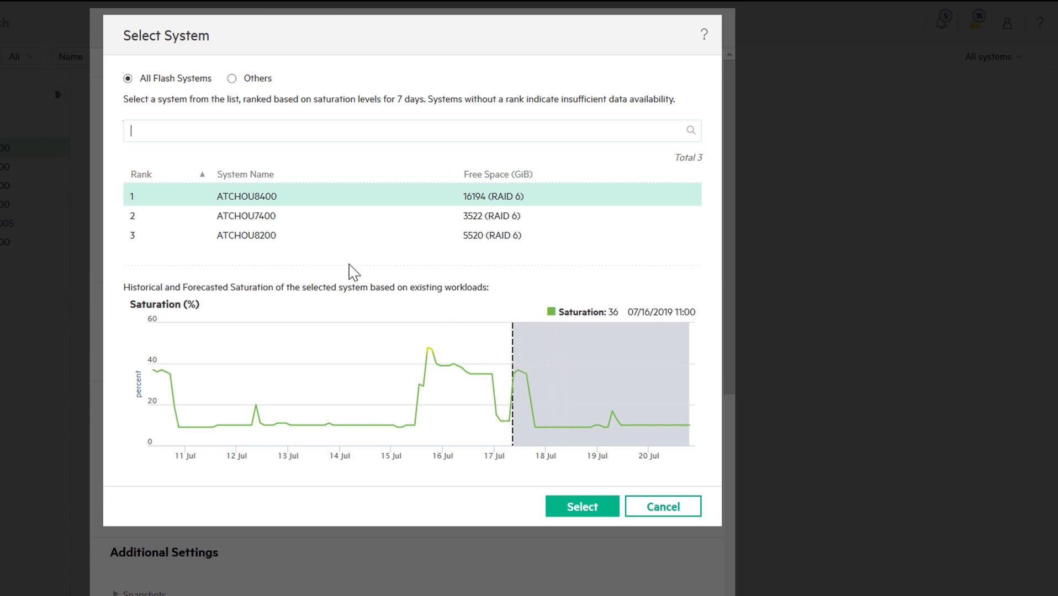
left_click(262, 223)
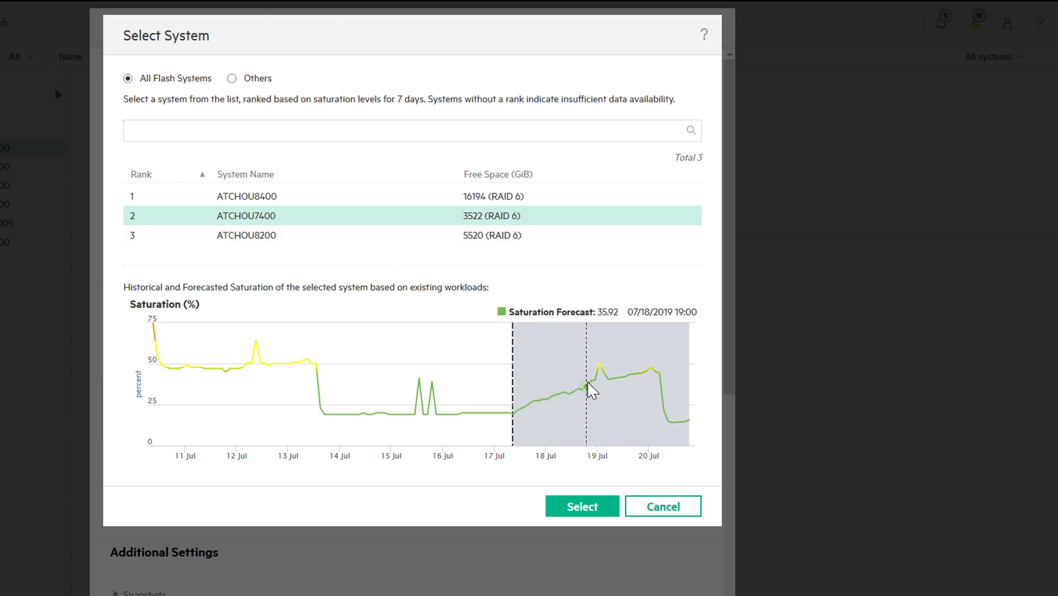
mouse_move(590, 385)
left_click(265, 238)
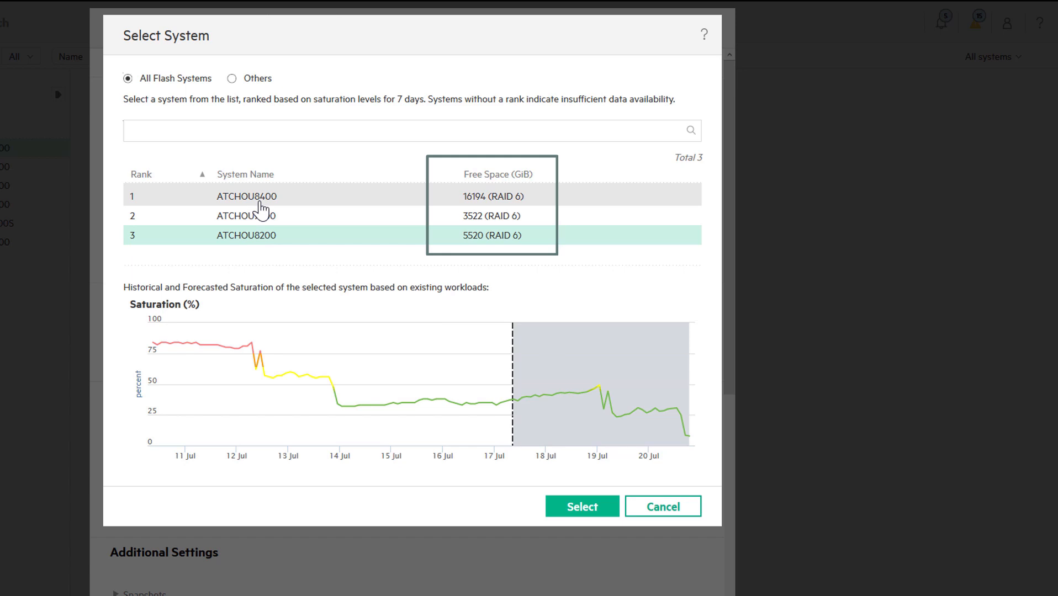
left_click(261, 206)
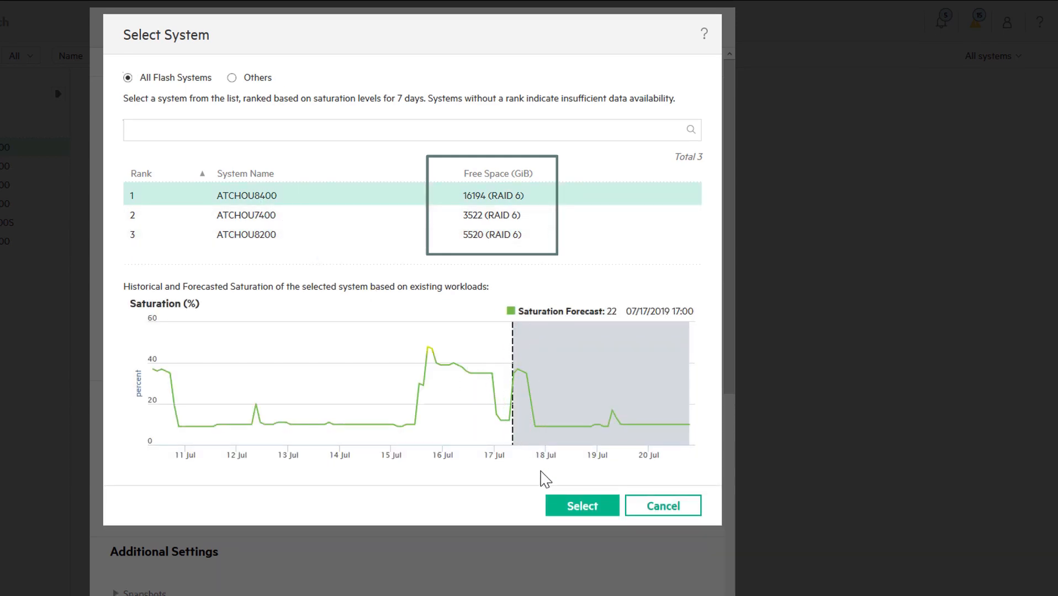
left_click(580, 506)
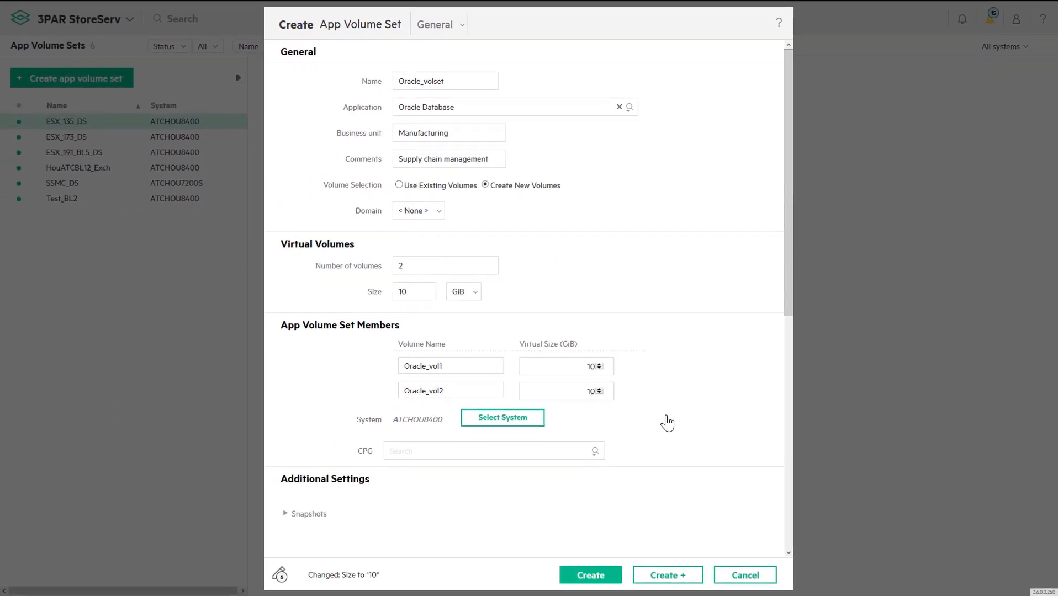
- Create Oracle_volset on the SSD_r6 CPG and show it as a topology map
left_click(594, 453)
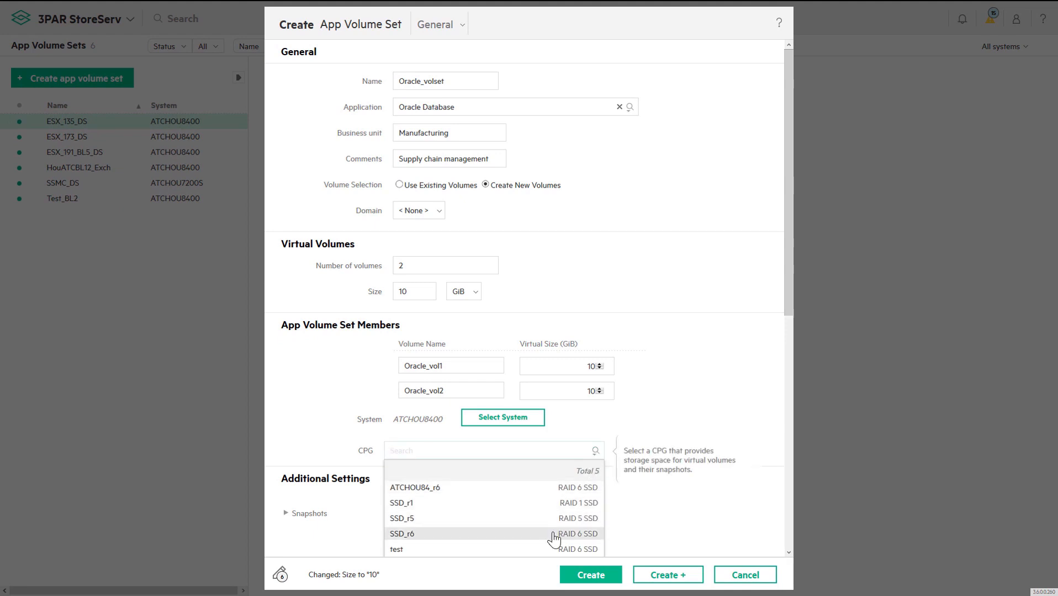
left_click(553, 538)
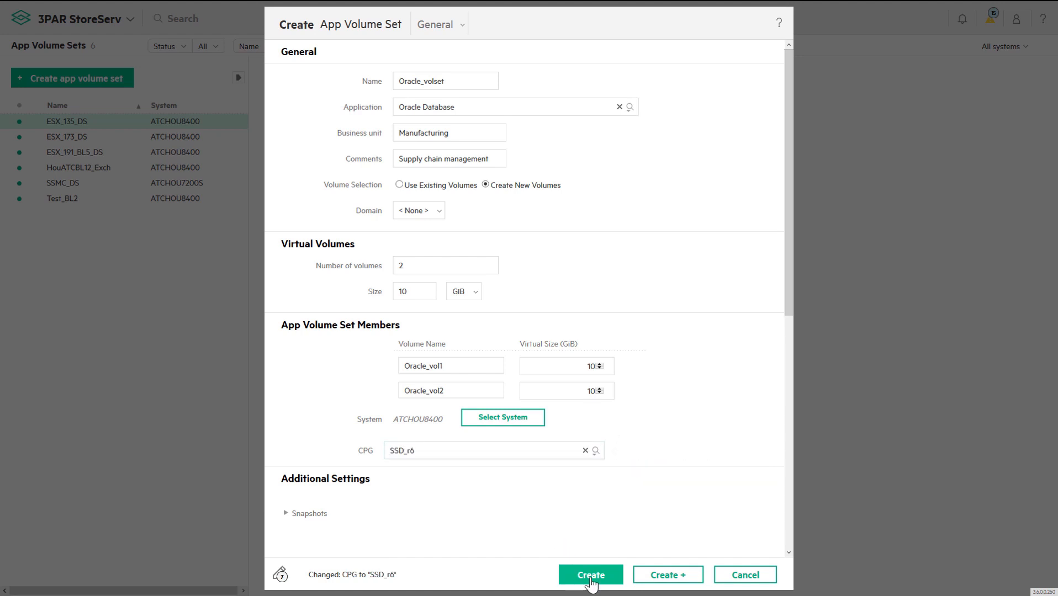
left_click(590, 578)
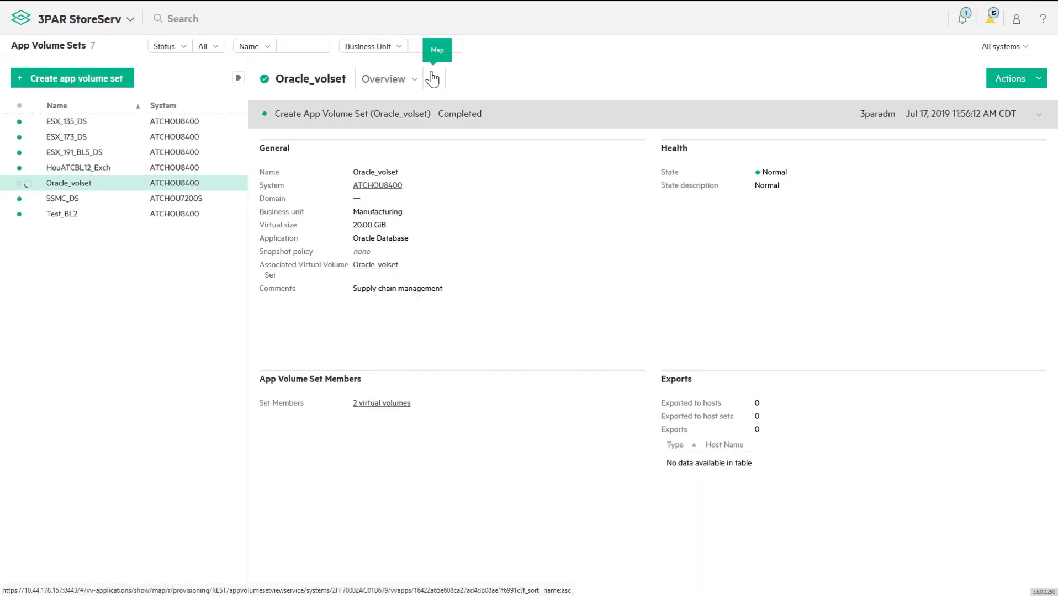
left_click(434, 79)
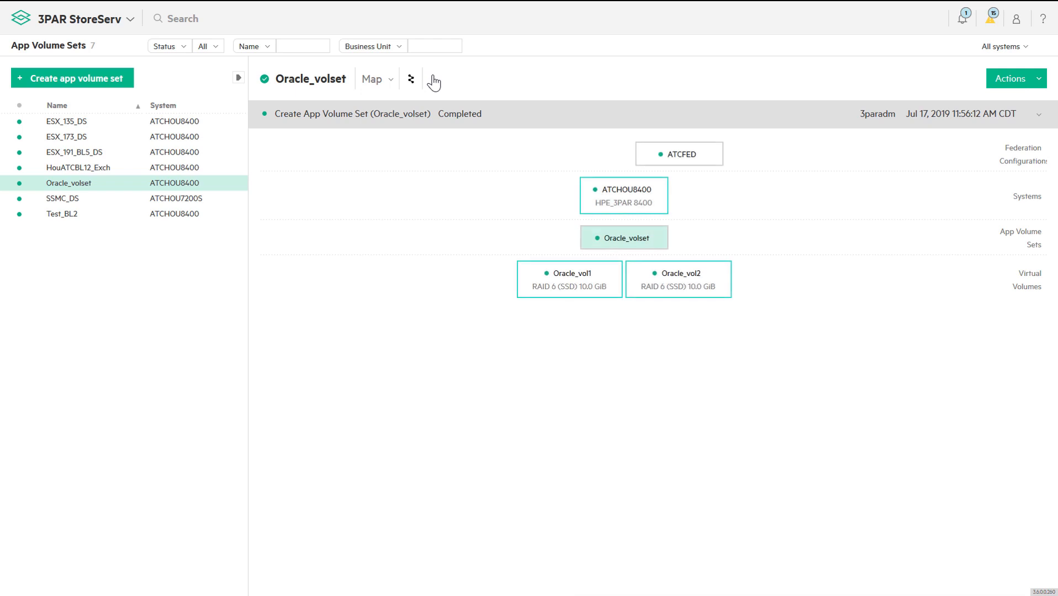